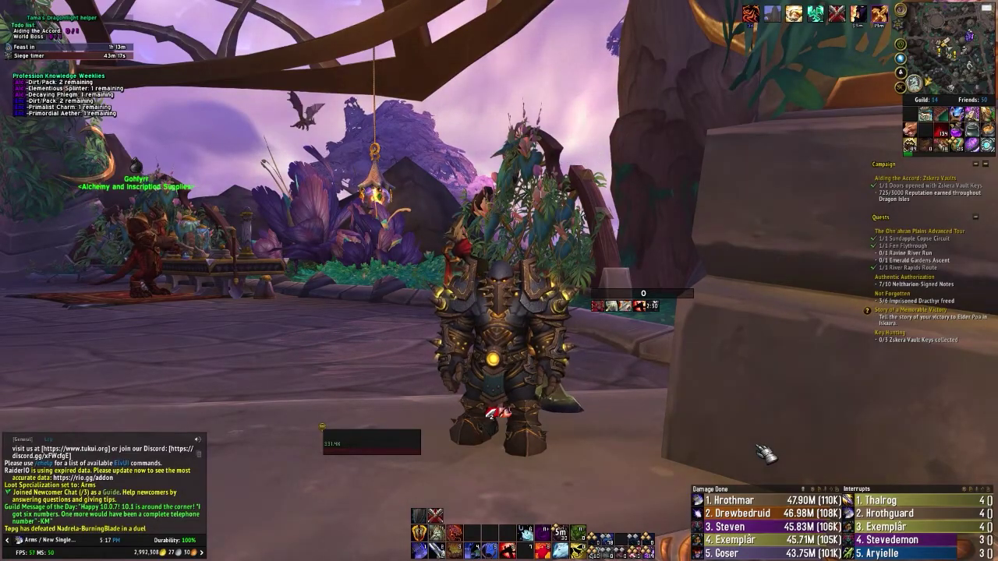
Step: Open the System > Network options and confirm Advanced Combat Logging is ticked
key(a)
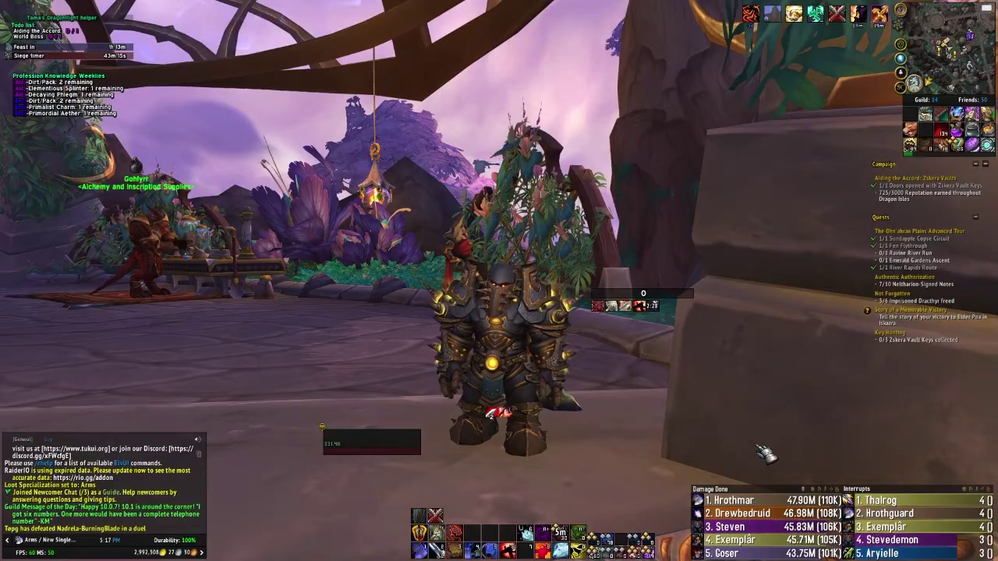
key(Escape)
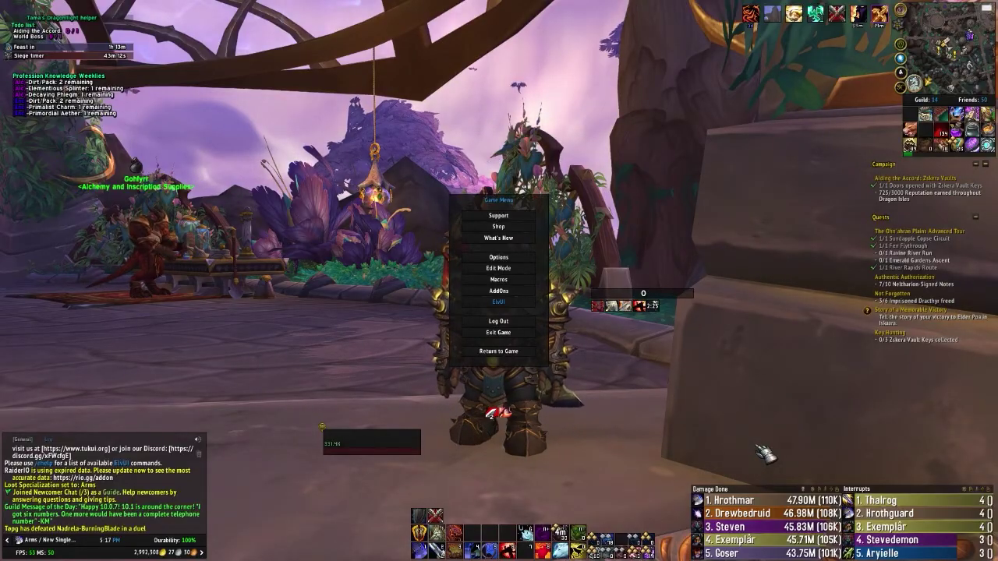
click(532, 259)
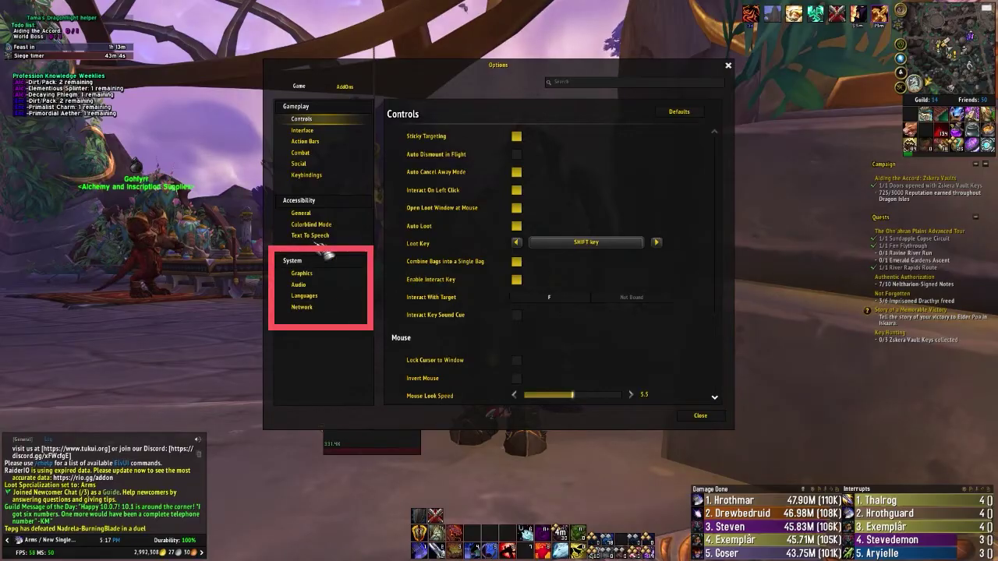
click(306, 309)
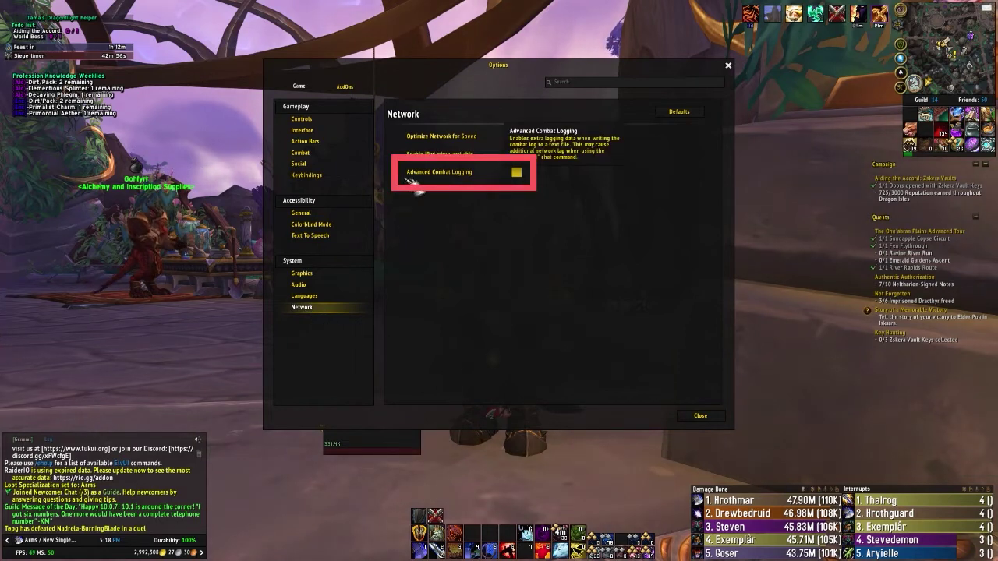
mouse_move(450, 179)
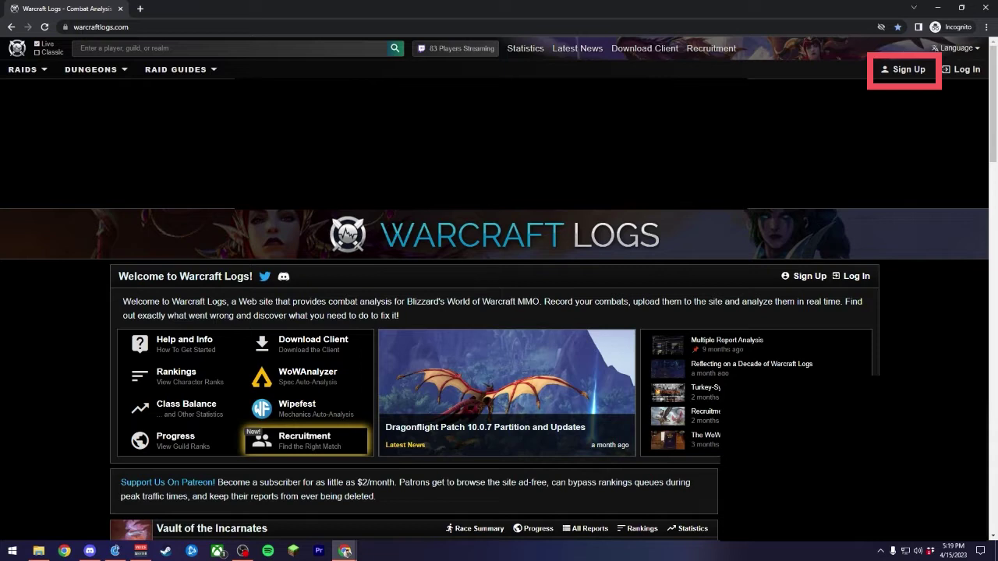
Step: Register a new Warcraft Logs account with an email, username and password, and sign in
click(916, 77)
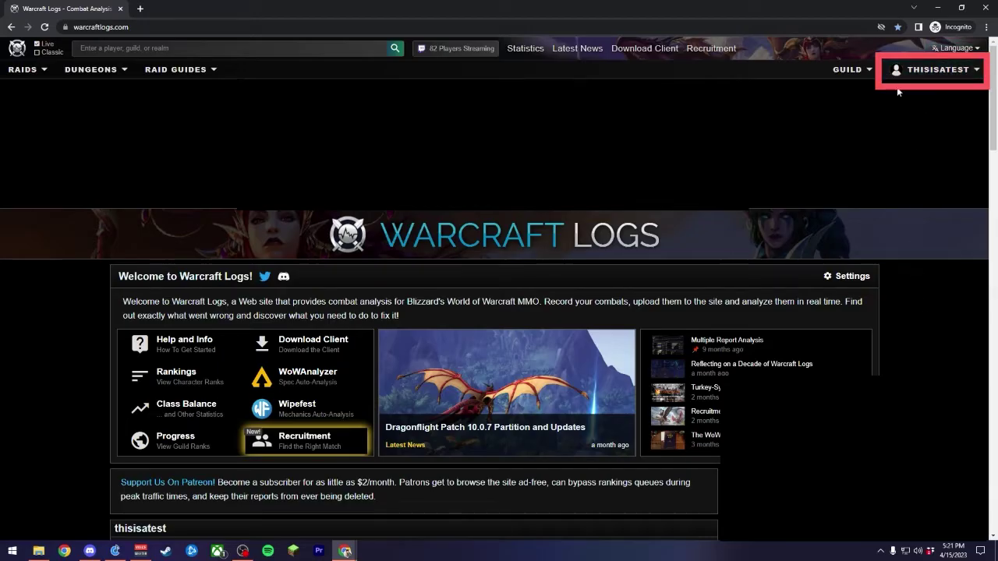
Step: Go to Settings from the account menu and scroll to the unlinked Battle.net Account section
click(931, 69)
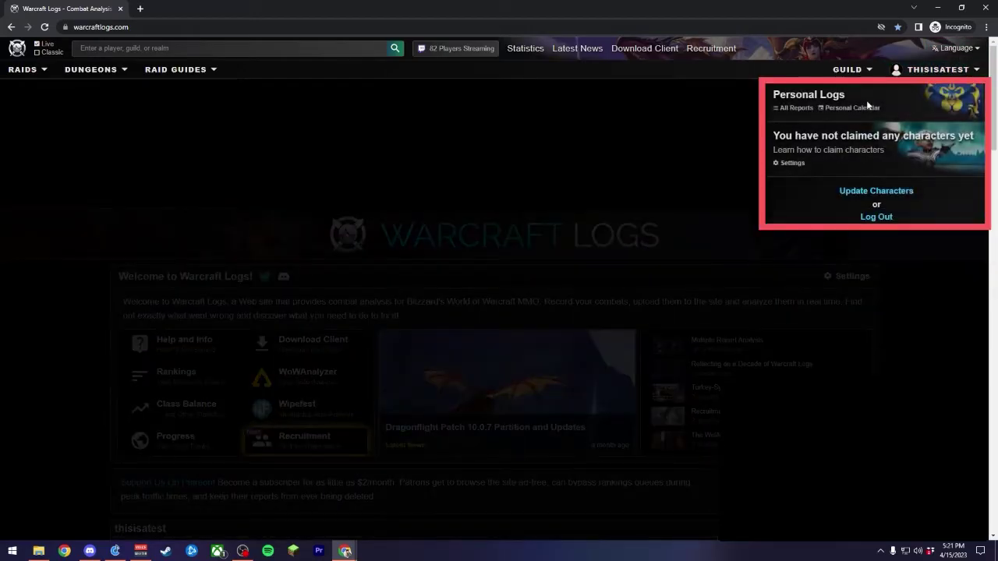
click(823, 255)
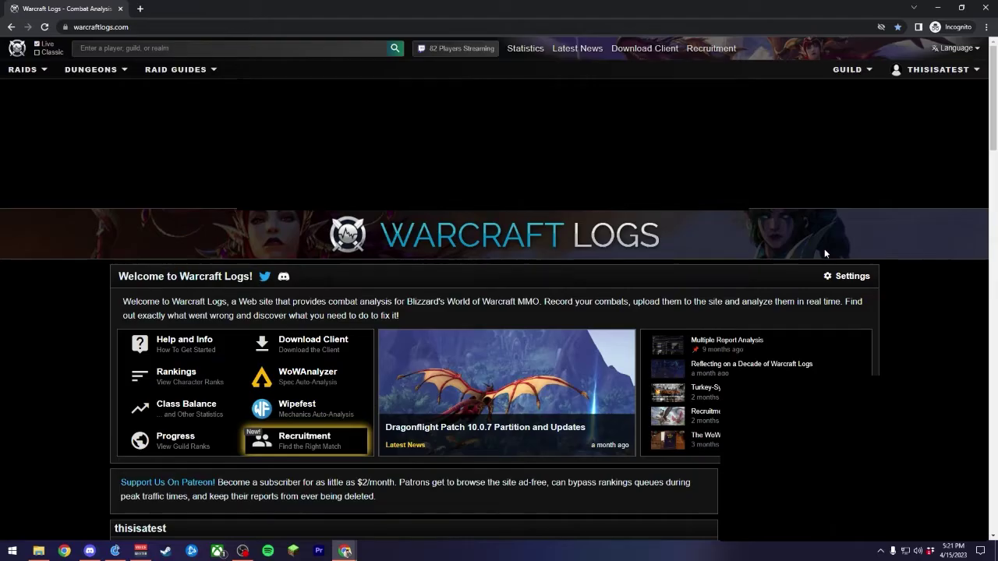
click(922, 71)
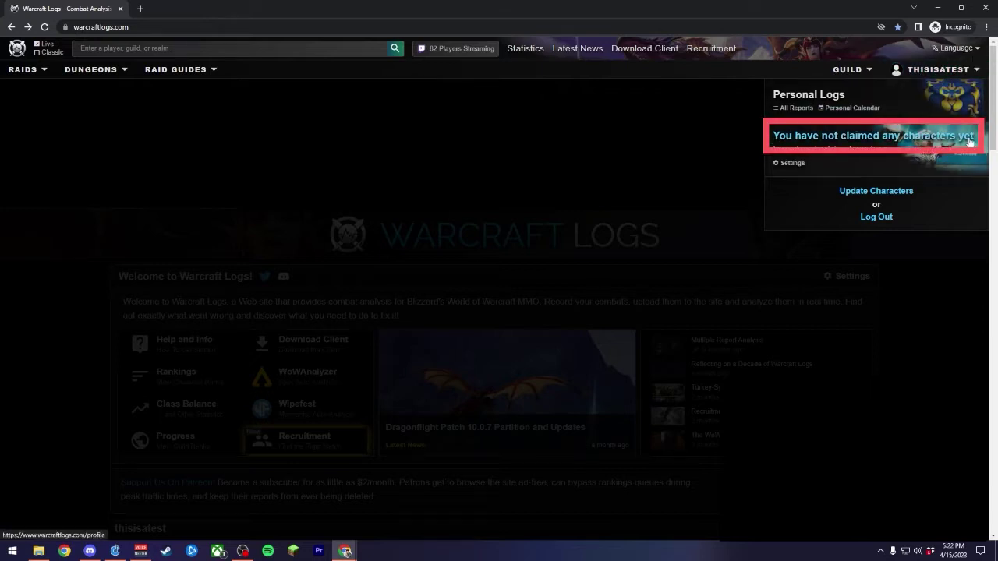
click(792, 163)
scroll(797, 161, down, 5)
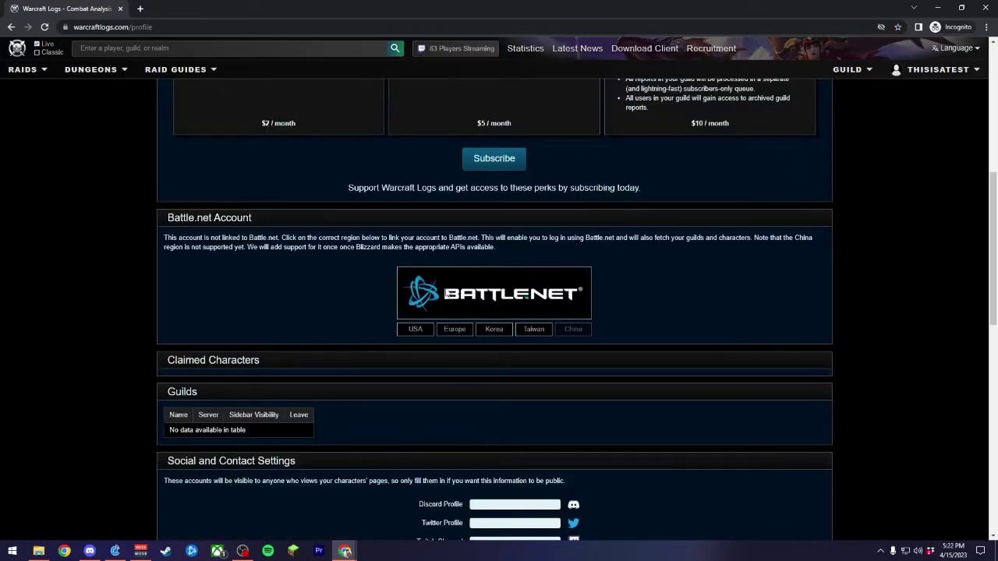
Step: Link the USA Battle.net region by logging in with the Battle.net email and password
click(407, 330)
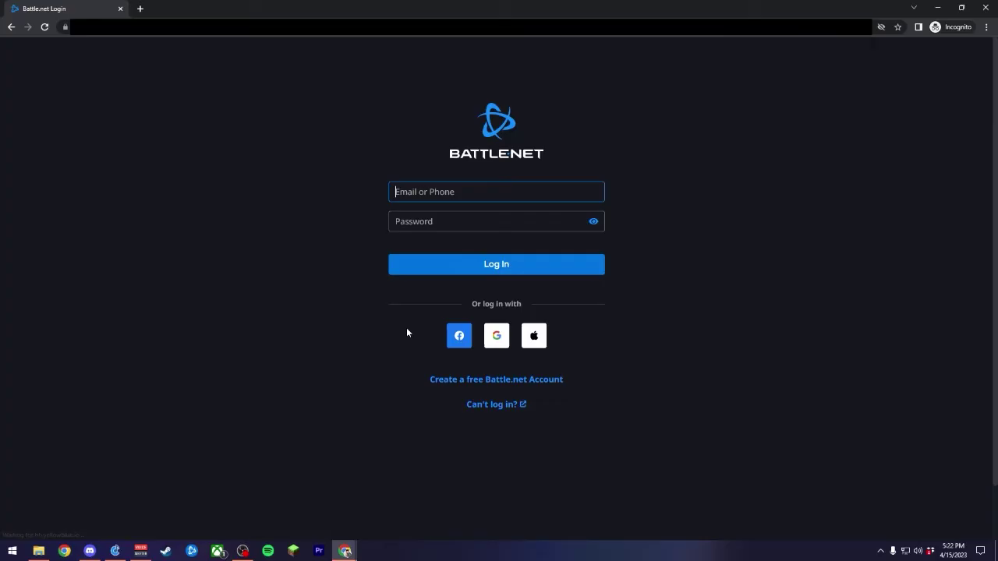
click(551, 226)
click(534, 197)
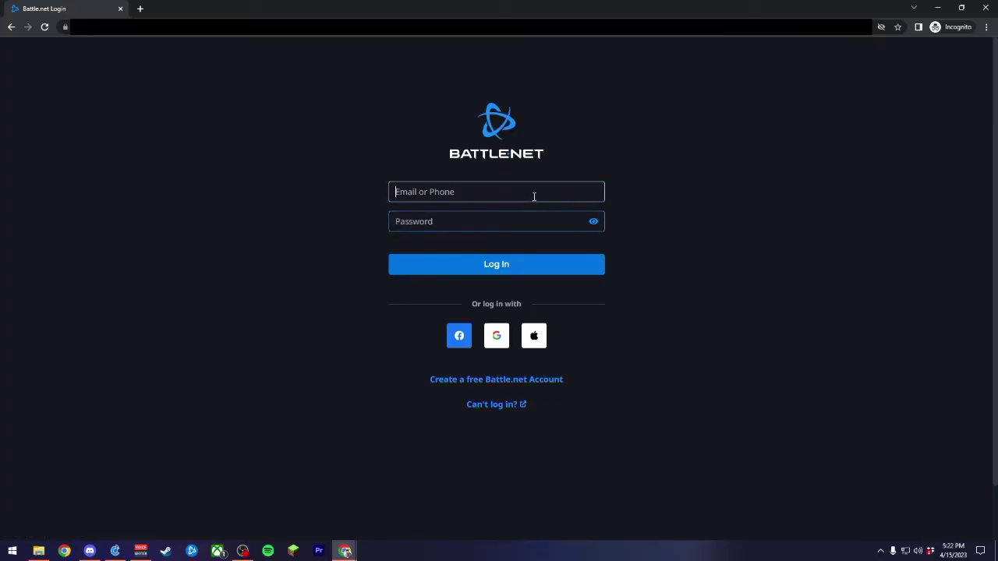
click(531, 228)
click(530, 200)
click(531, 226)
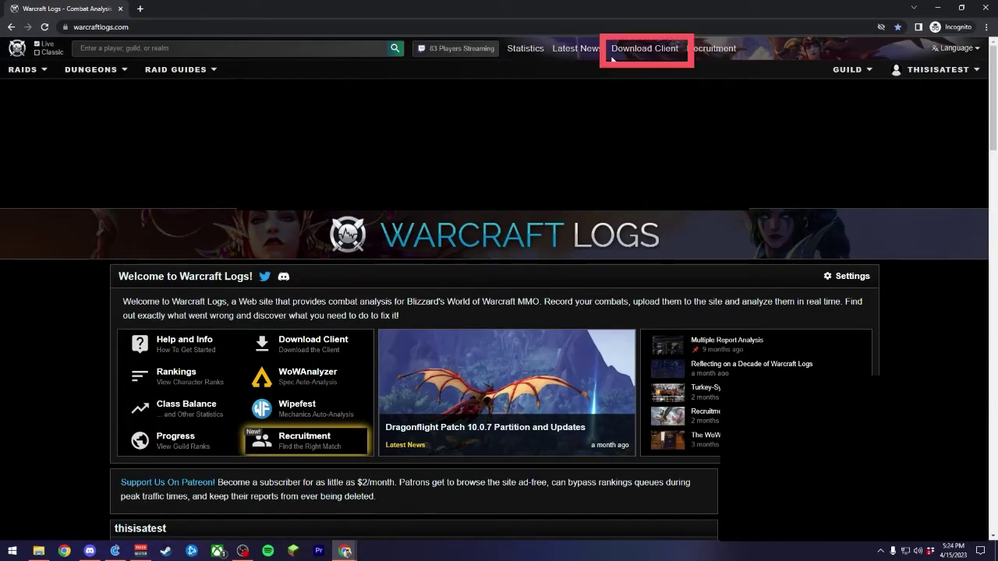
Step: Download the Warcraft Logs Uploader client from the Download Client page and launch it
click(668, 53)
drag(296, 384, 435, 387)
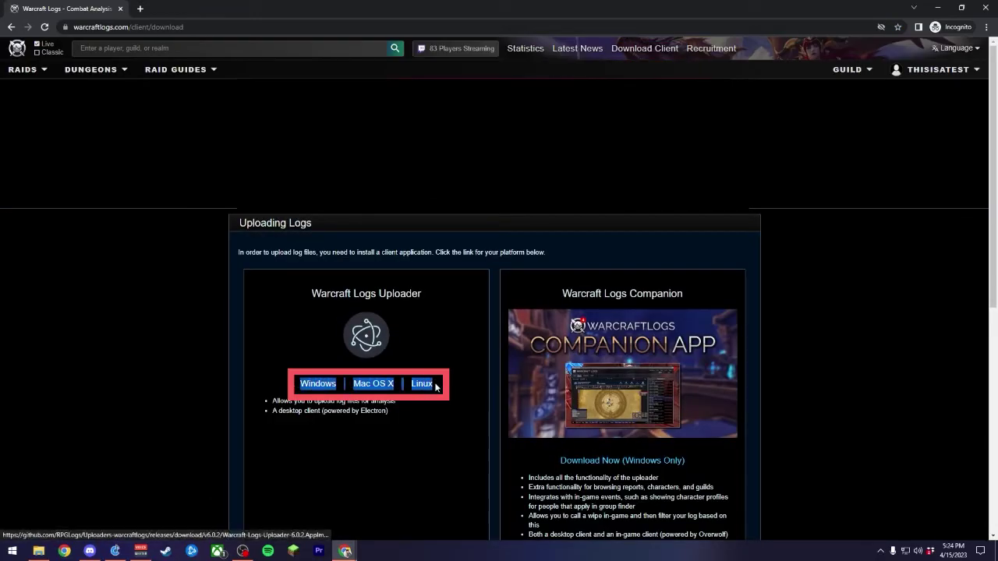
click(437, 346)
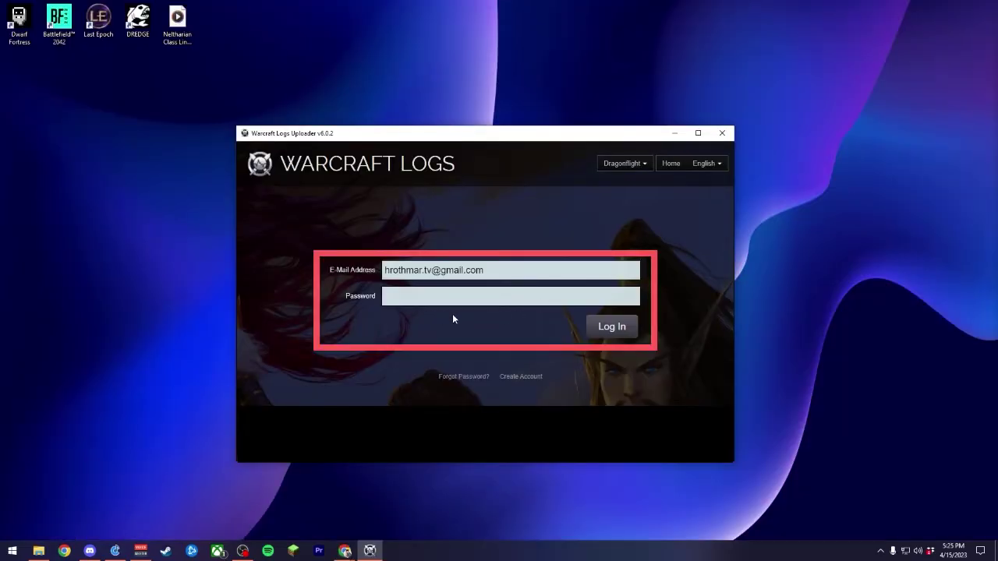
Step: Log in to the uploader with the Warcraft Logs account email and password
click(602, 333)
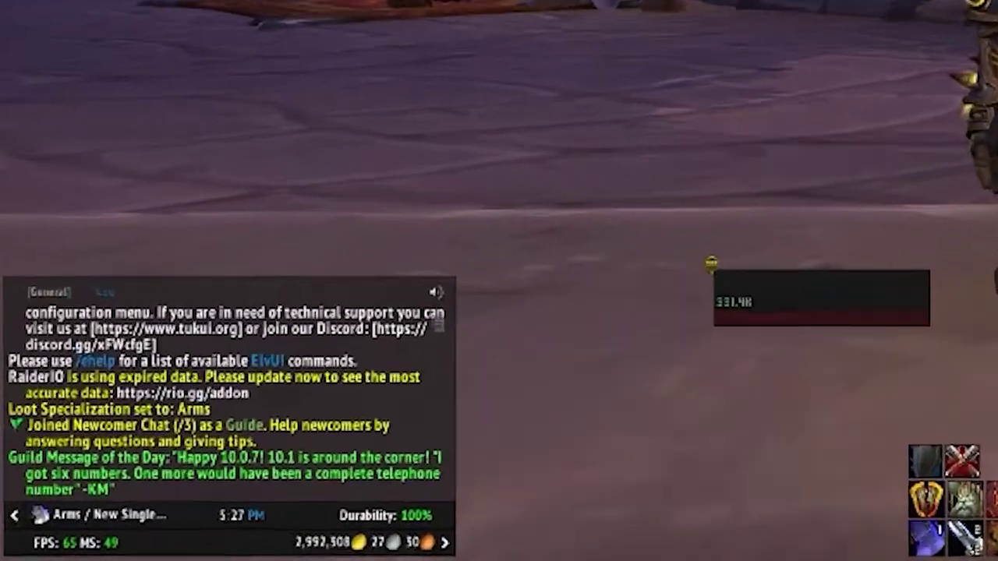
Step: Toggle combat logging on and then off again with /combatlog in chat
key(Return)
text(/)
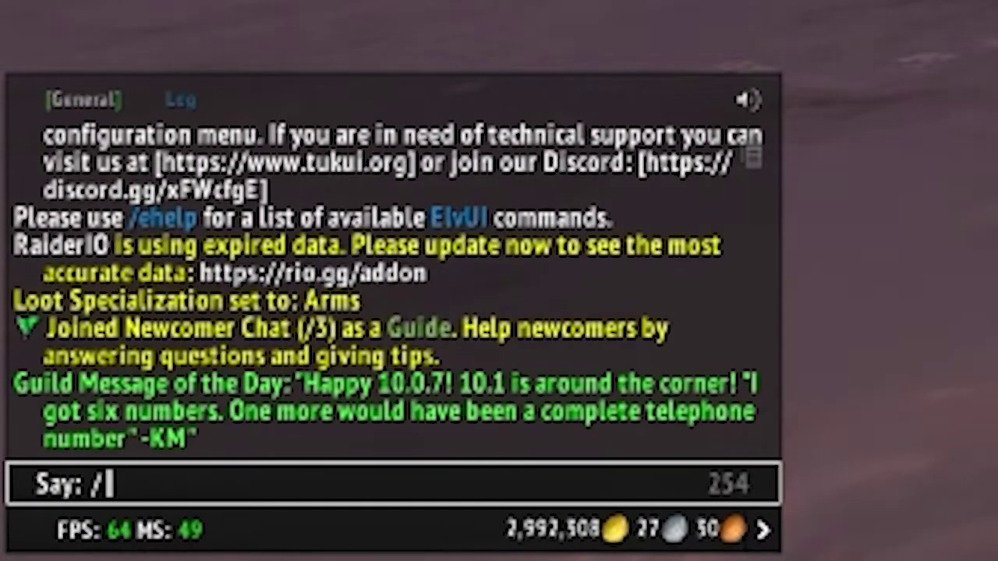
text(combatlog)
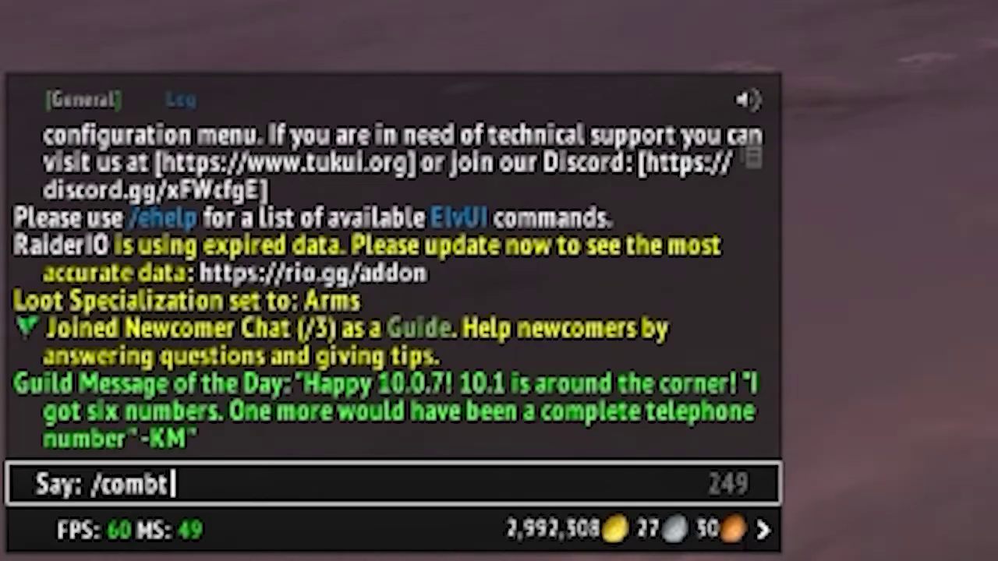
key(Return)
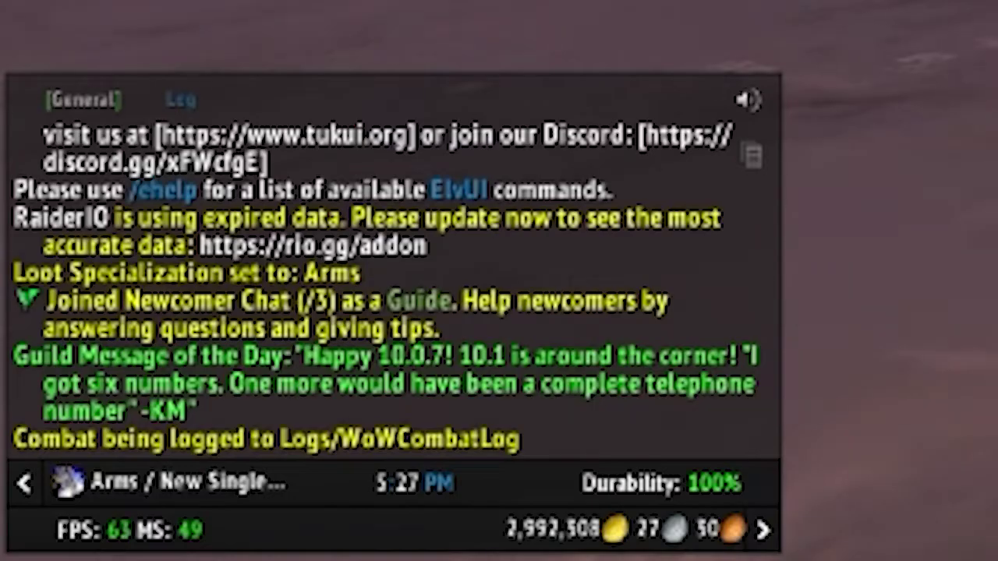
key(Return)
text(/com)
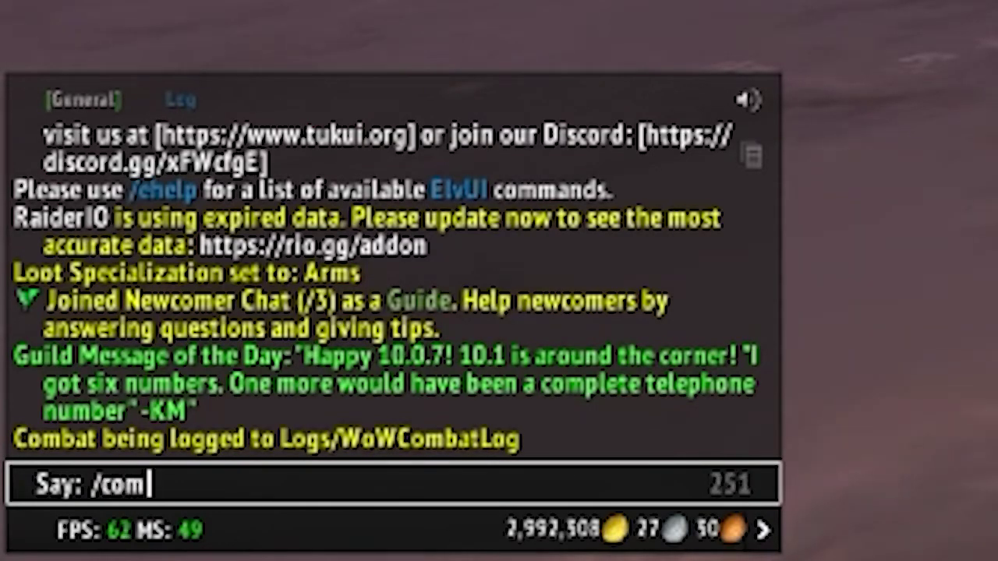
text(batlog)
key(Return)
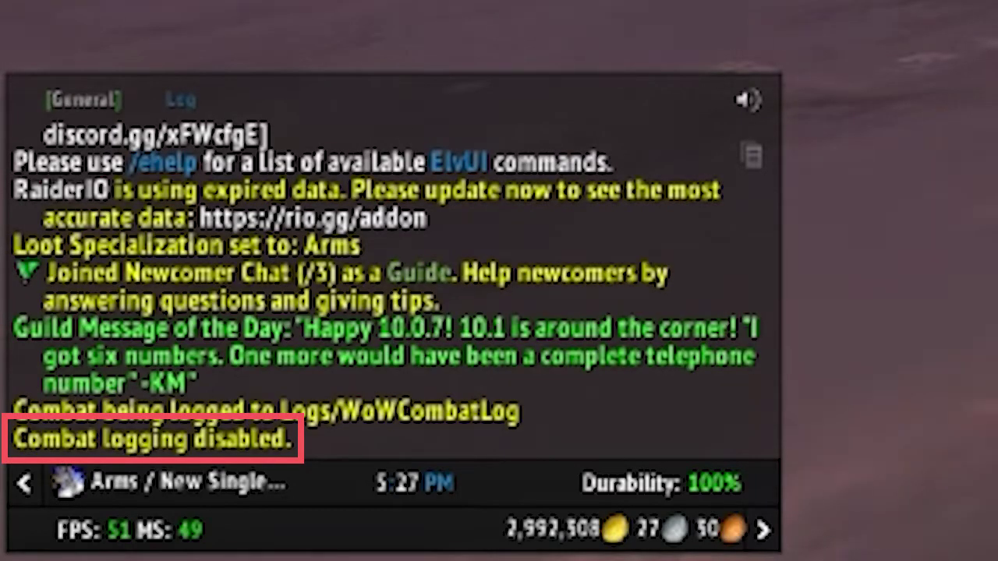
Step: Reload the game interface with /reload
key(Return)
text(/reload)
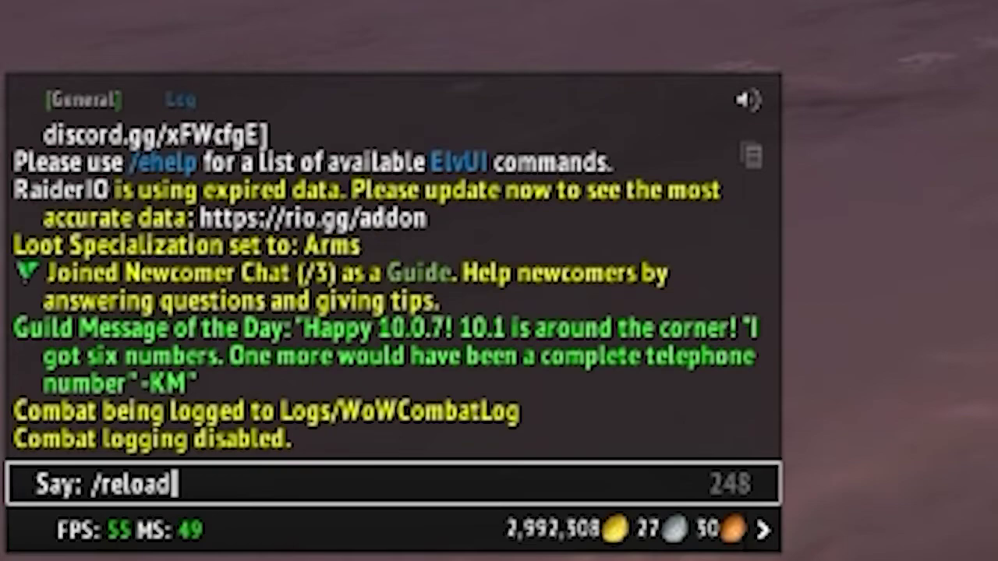
key(Return)
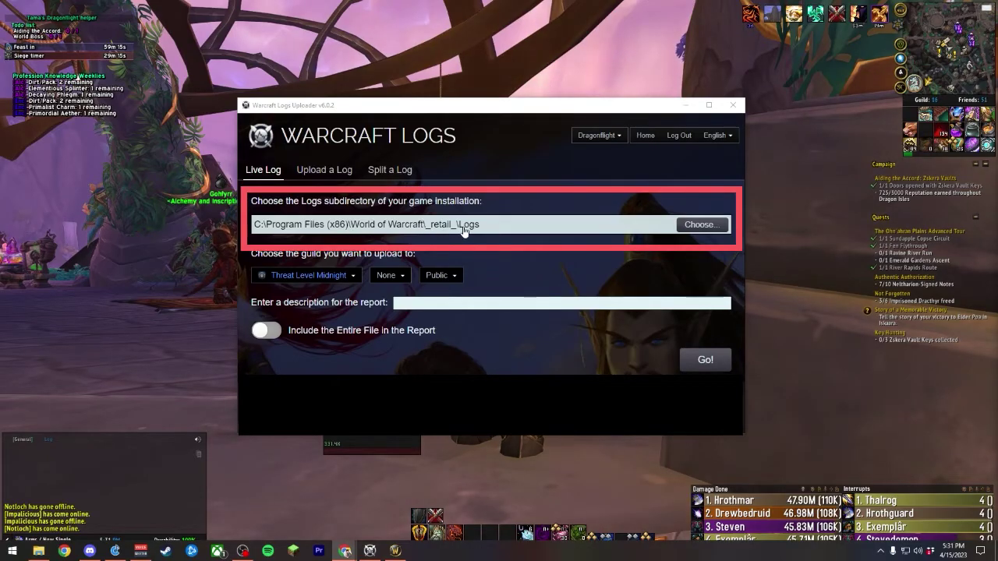
click(690, 225)
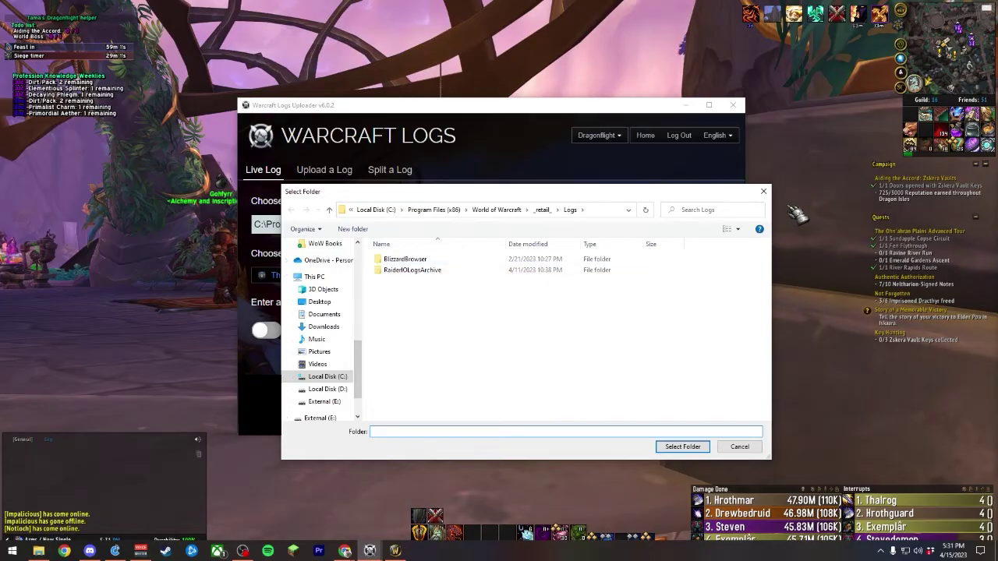
click(763, 192)
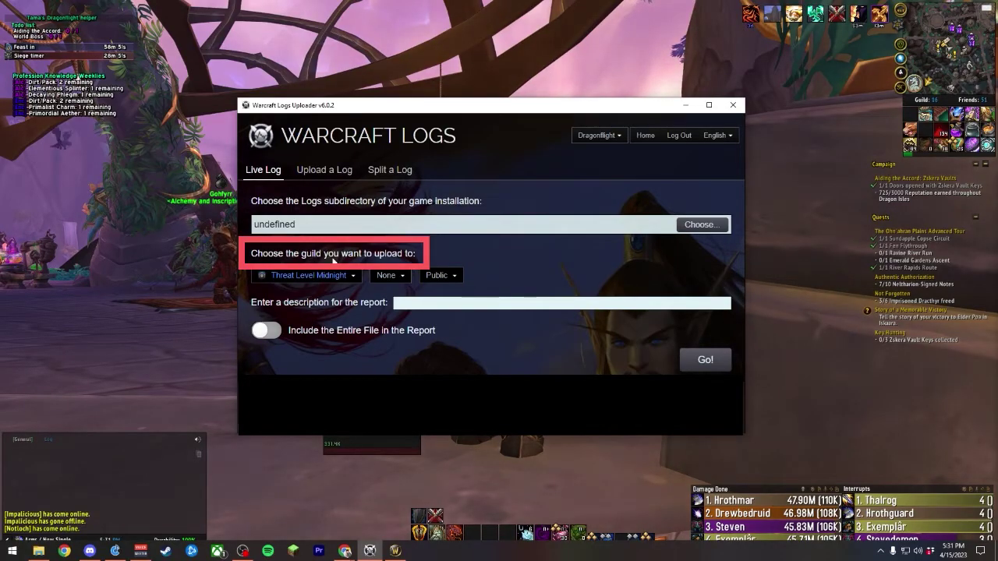
click(348, 276)
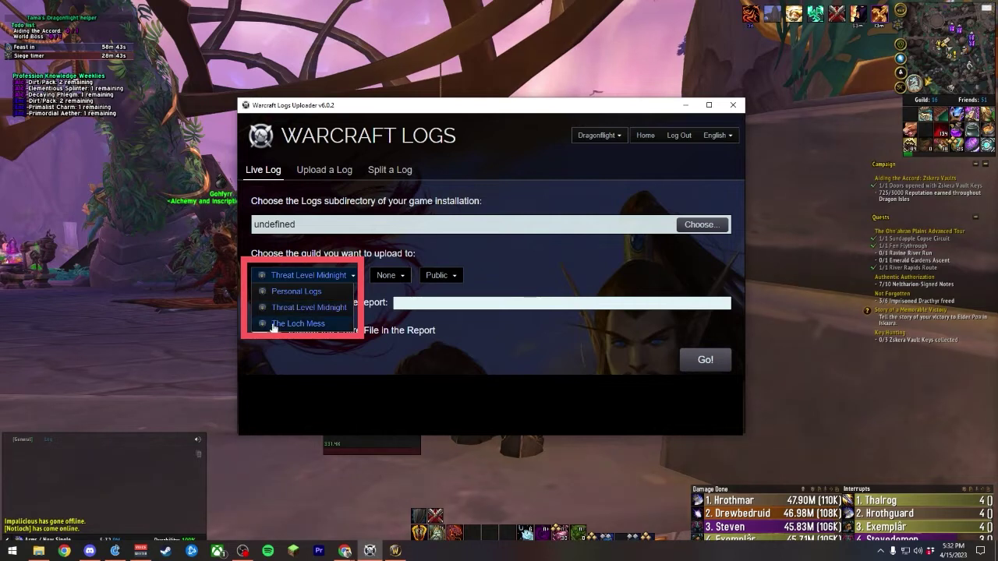
click(390, 275)
click(399, 251)
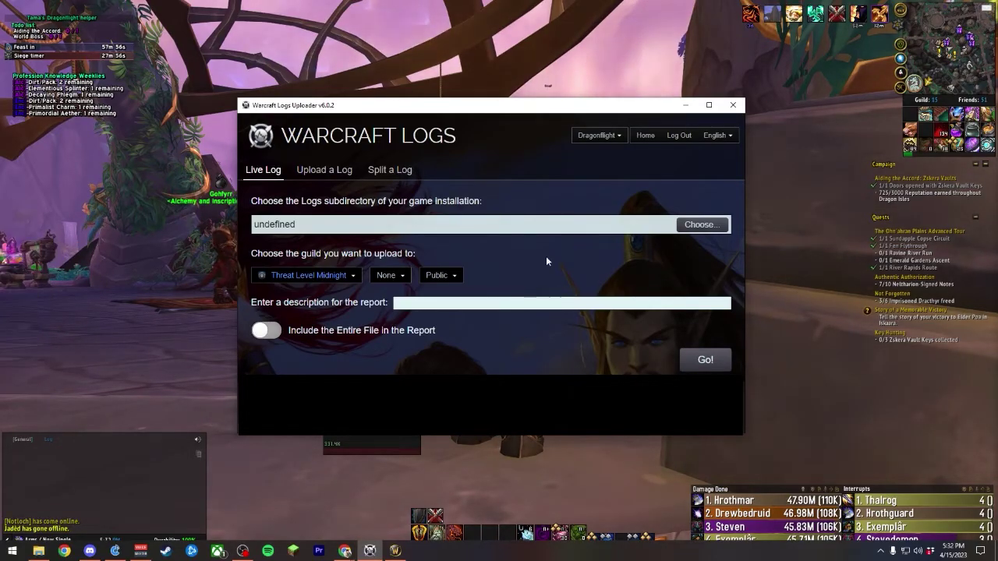
click(308, 276)
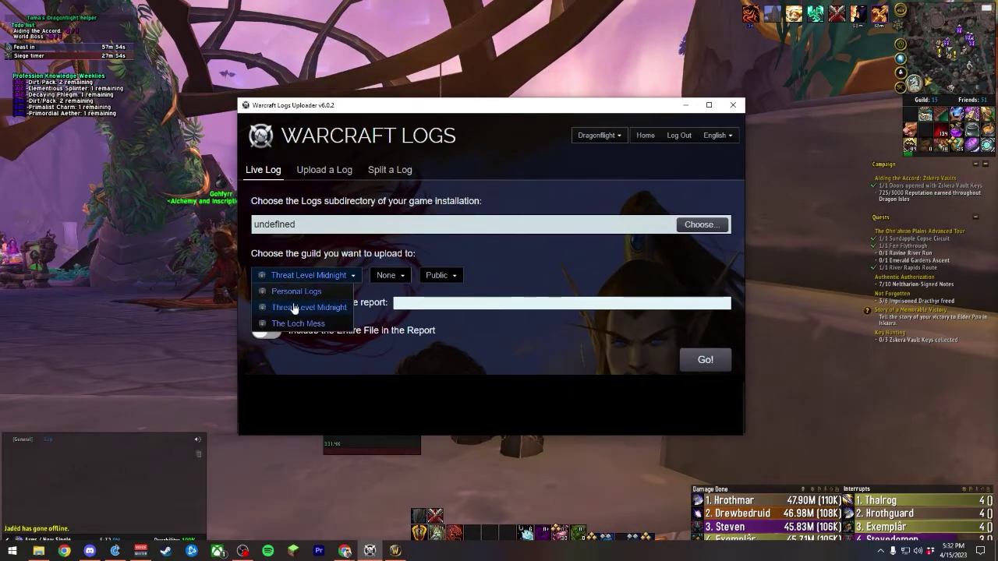
click(388, 275)
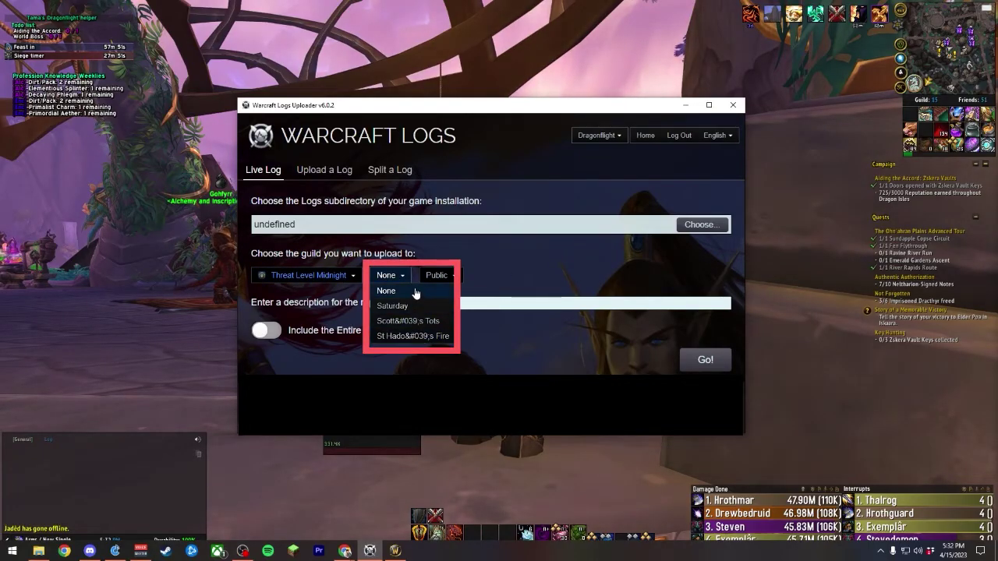
click(352, 277)
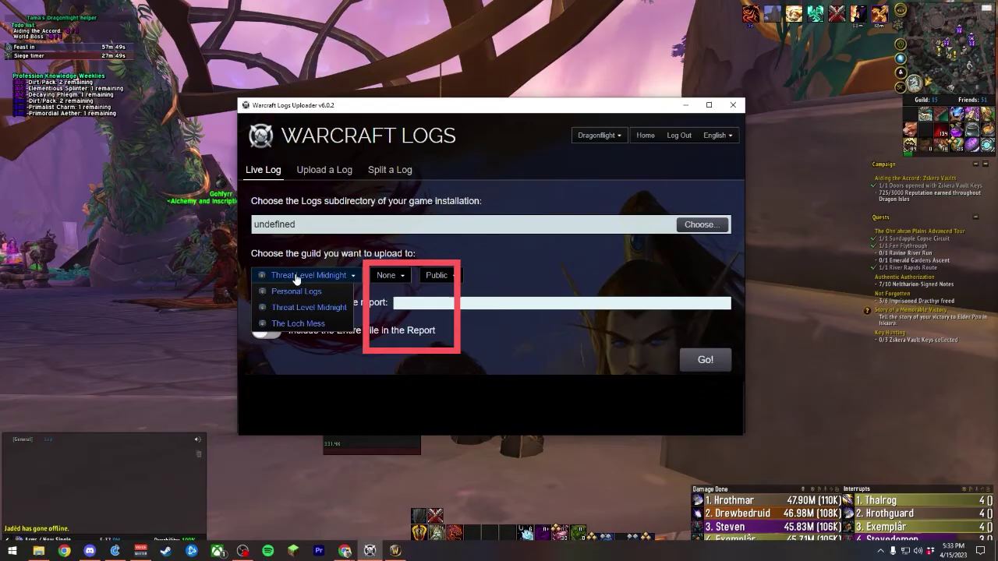
click(388, 275)
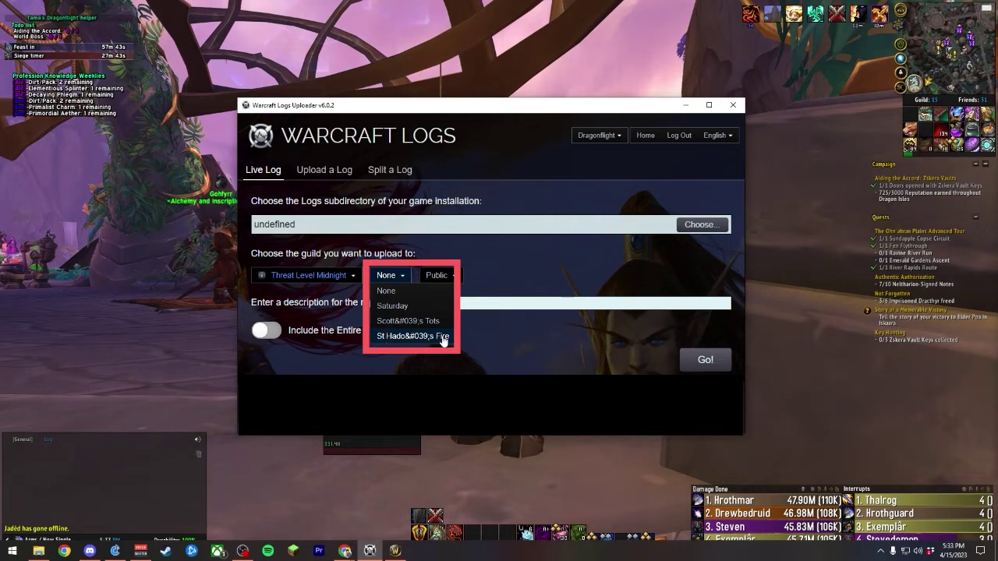
click(446, 251)
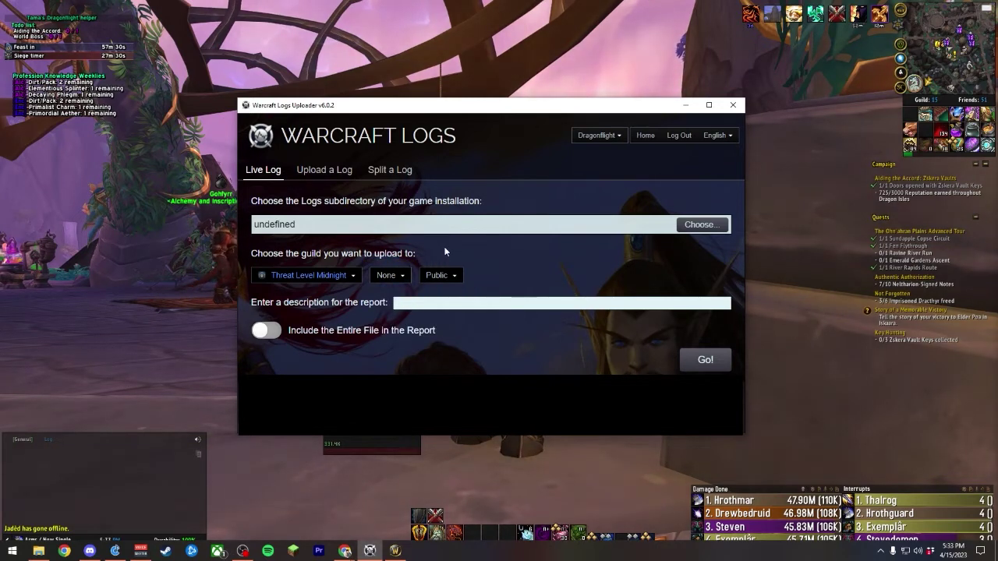
click(452, 276)
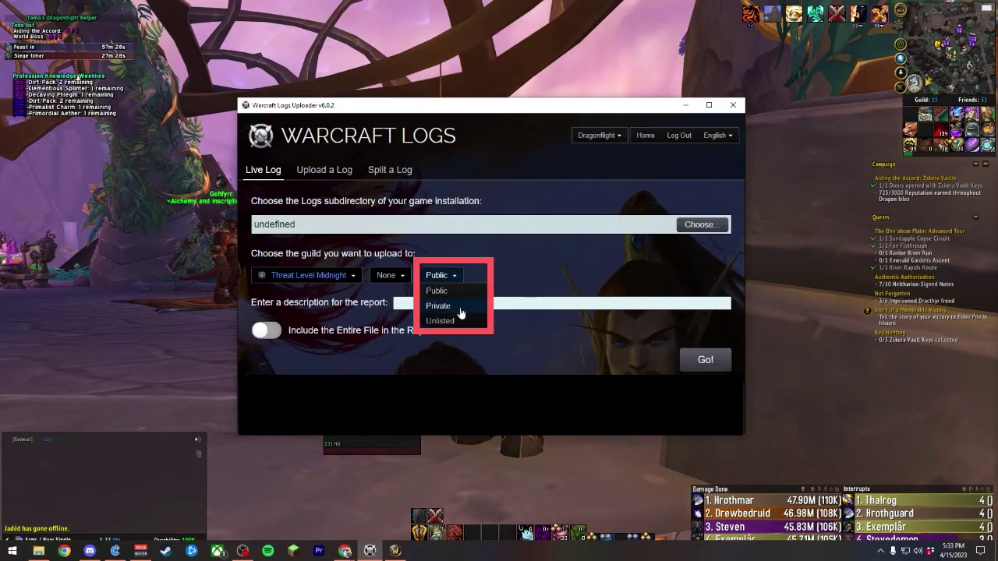
click(529, 260)
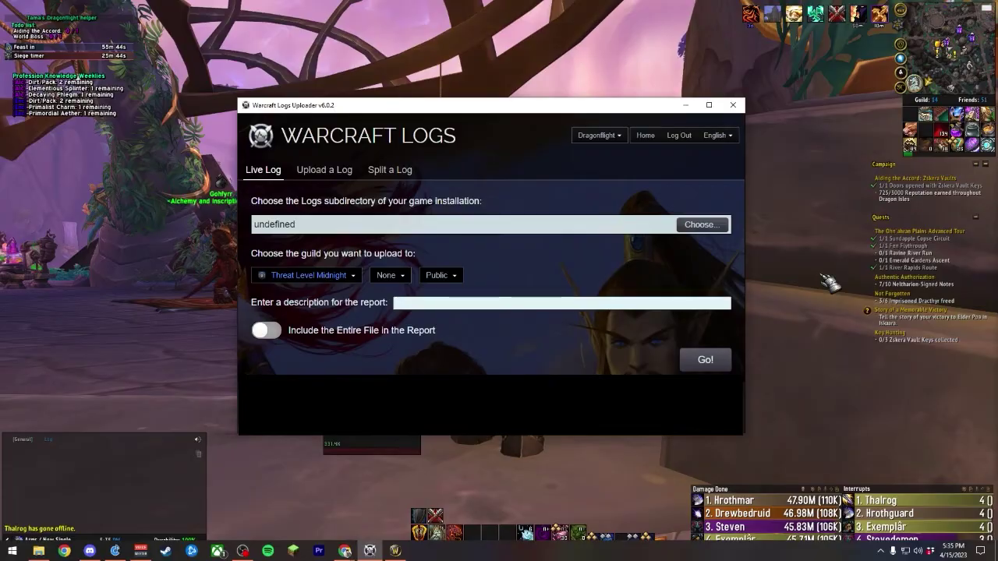
Step: Create the Threat Level Midnight report and start live logging, then confirm the report shows no fights
click(706, 360)
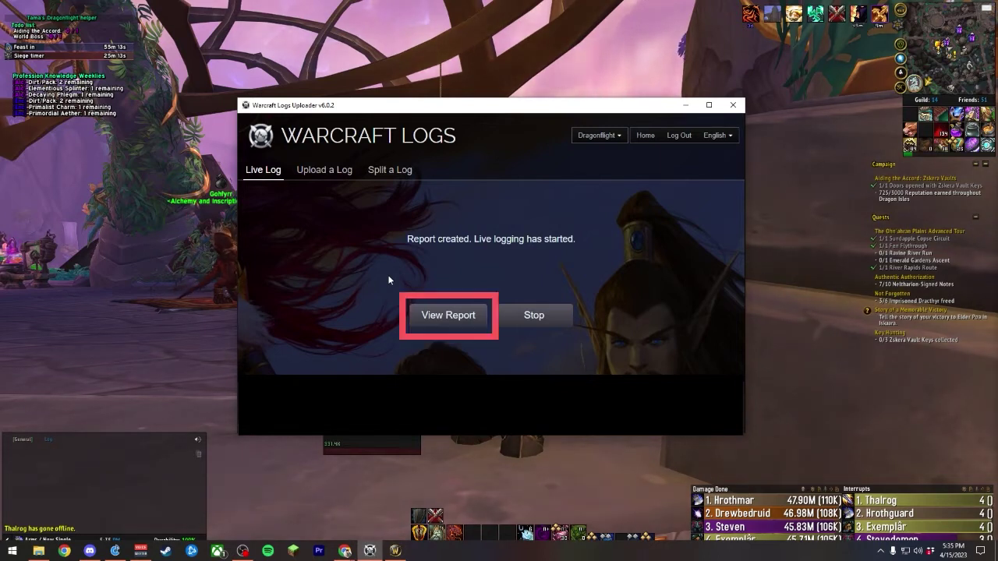
click(461, 322)
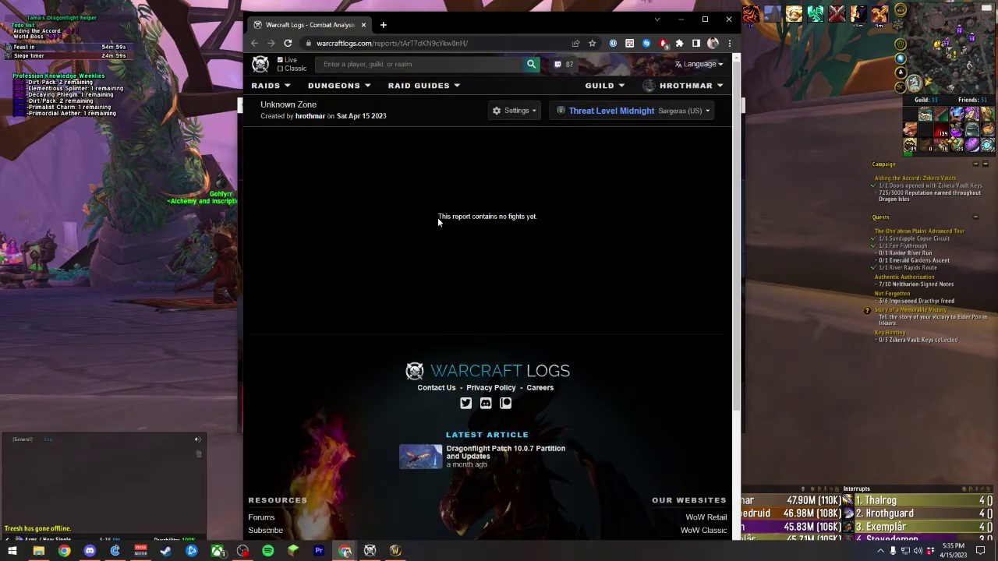
drag(439, 216, 490, 218)
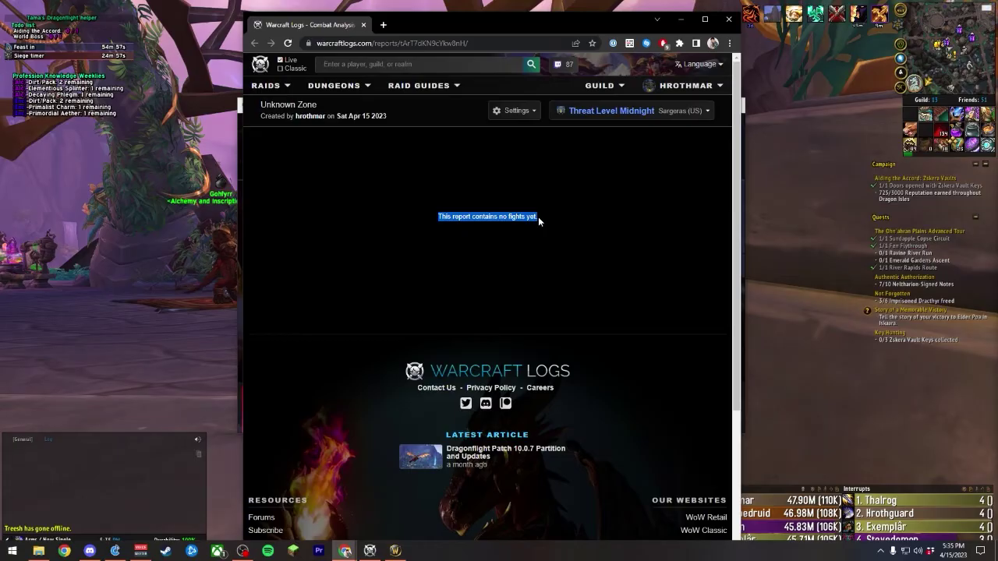
Step: Enable /combatlog in game chat, logging to Logs/WoWCombatLog, then return to the uploader
key(alt+Tab)
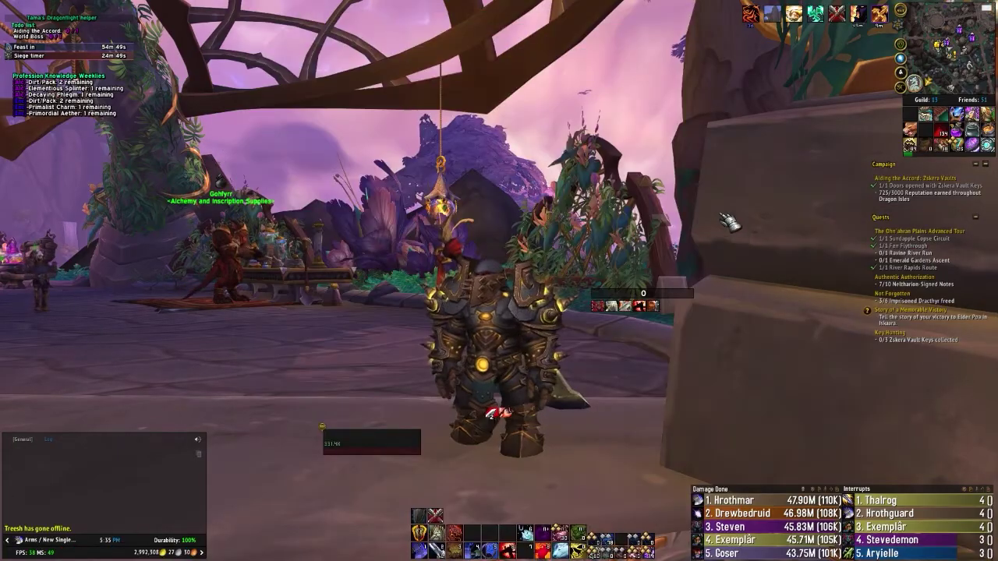
key(Return)
text(/comba)
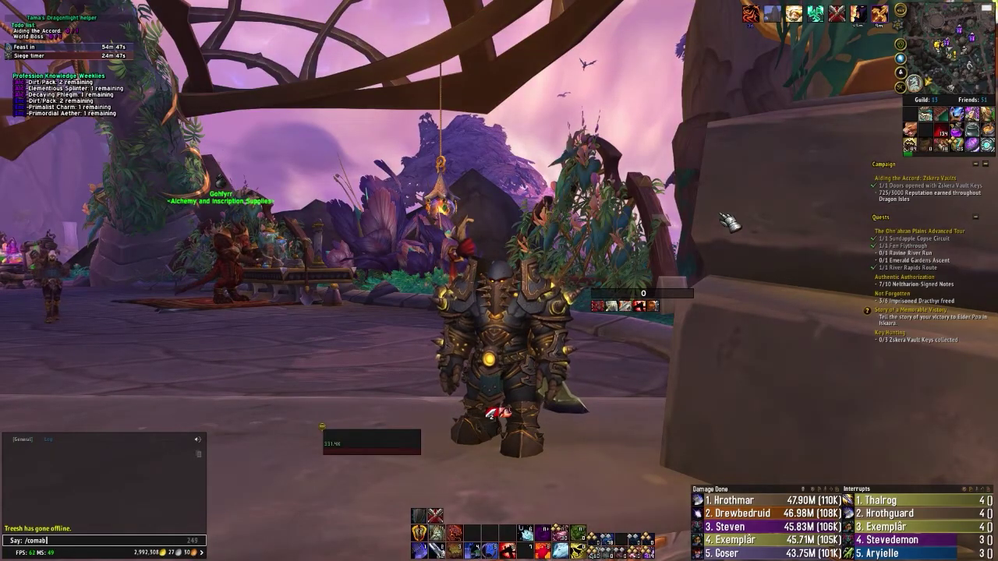
text(tlog)
key(Return)
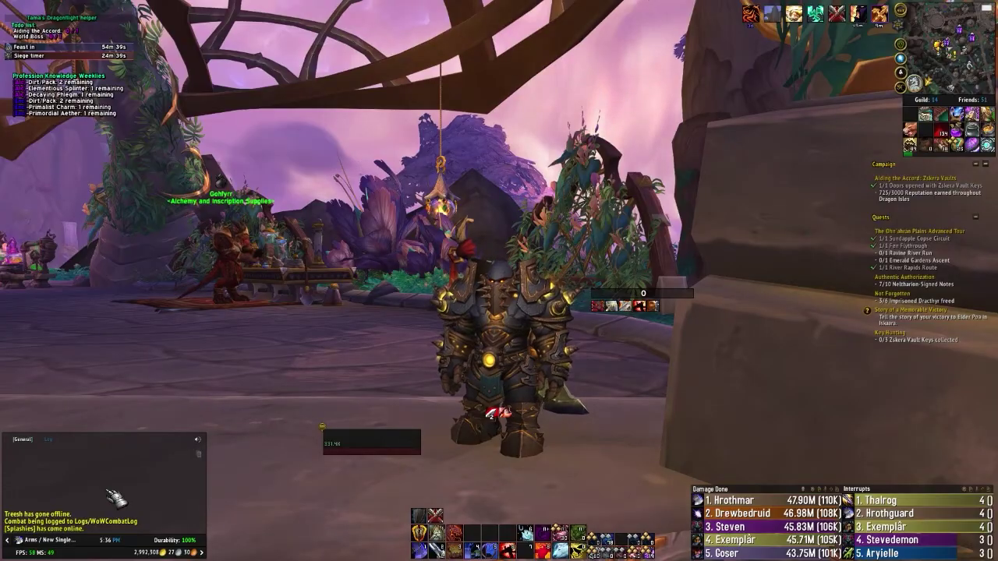
key(alt+Tab)
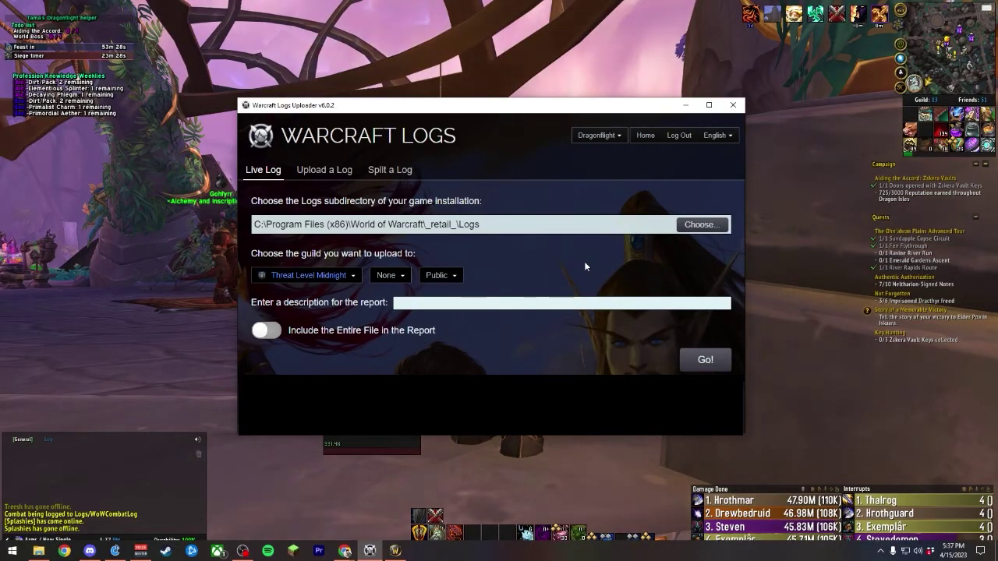
Step: Choose the newest log, WoWCombatLog-041523_172726.txt, for manual upload
click(336, 172)
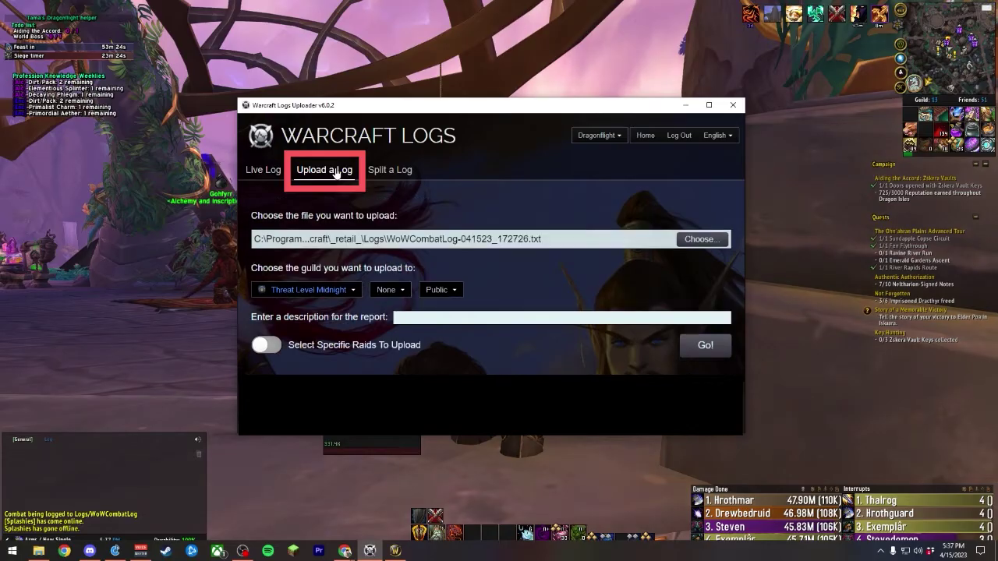
click(715, 239)
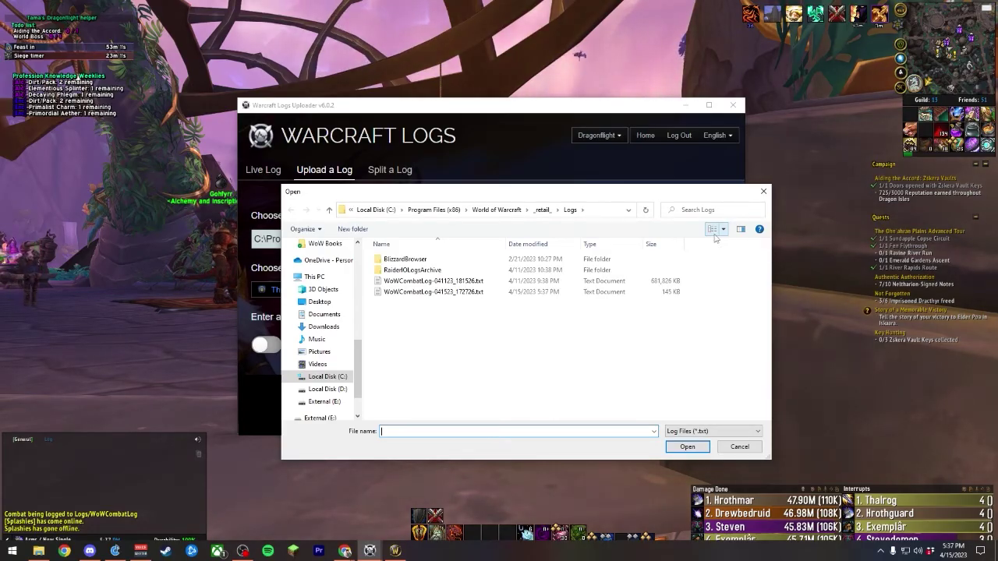
click(569, 245)
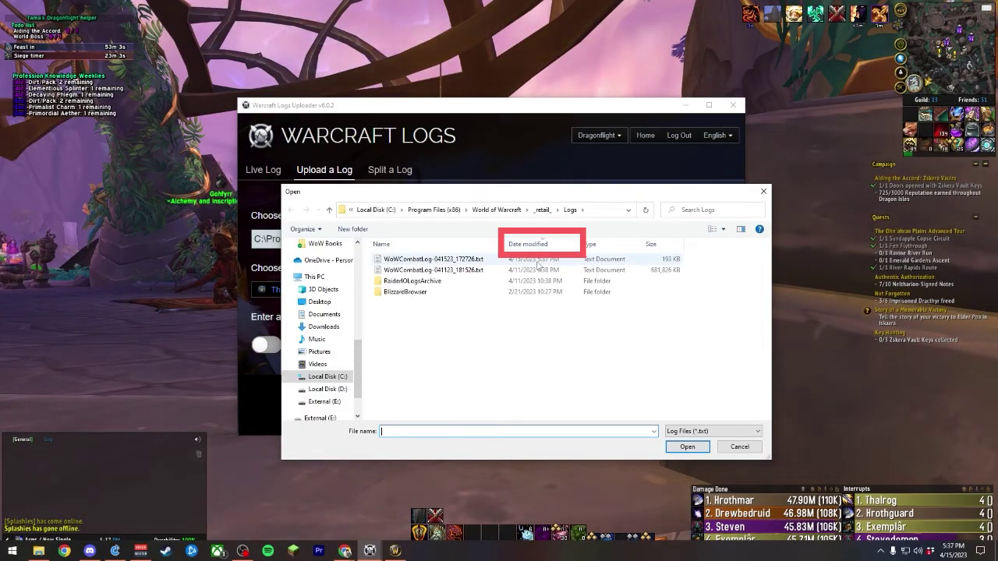
click(566, 270)
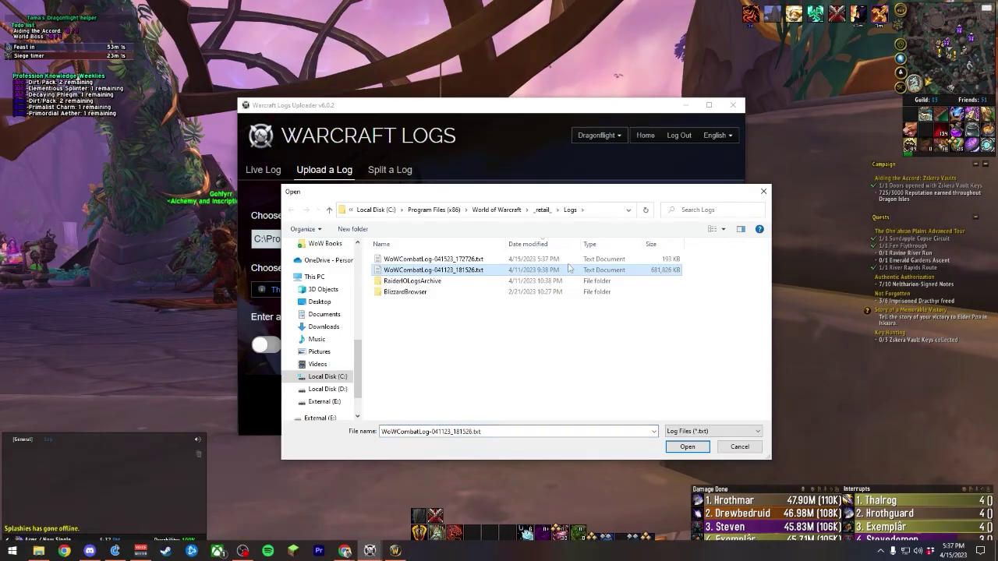
click(561, 258)
double_click(561, 259)
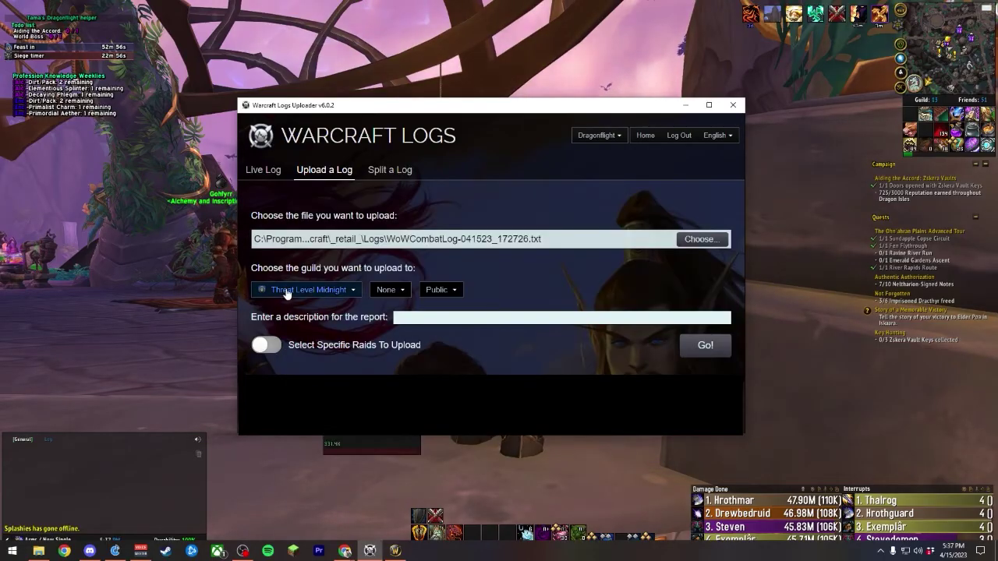
Step: Keep the upload set to Threat Level Midnight, report group None, and Public visibility
click(303, 289)
click(300, 319)
click(395, 290)
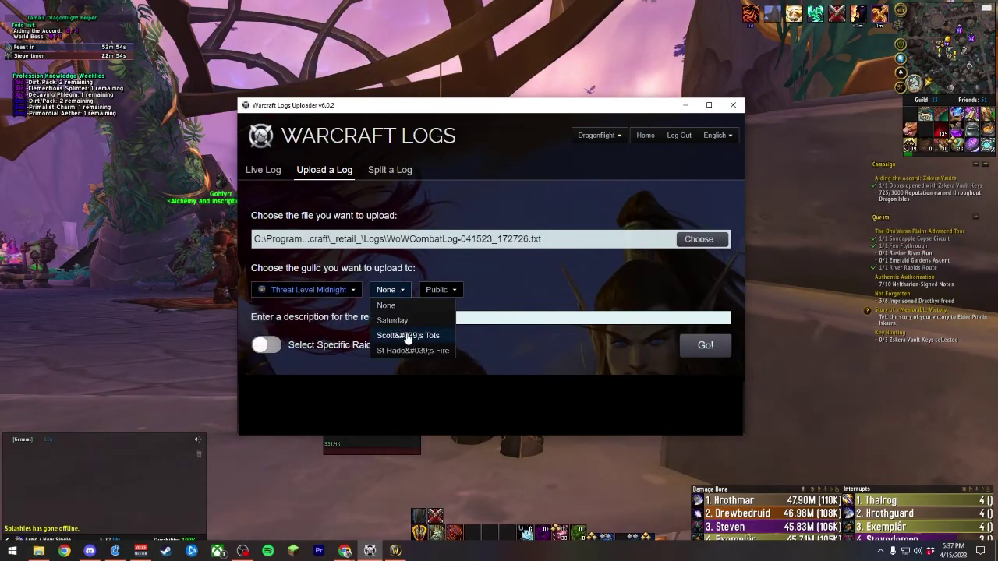
click(440, 289)
click(445, 288)
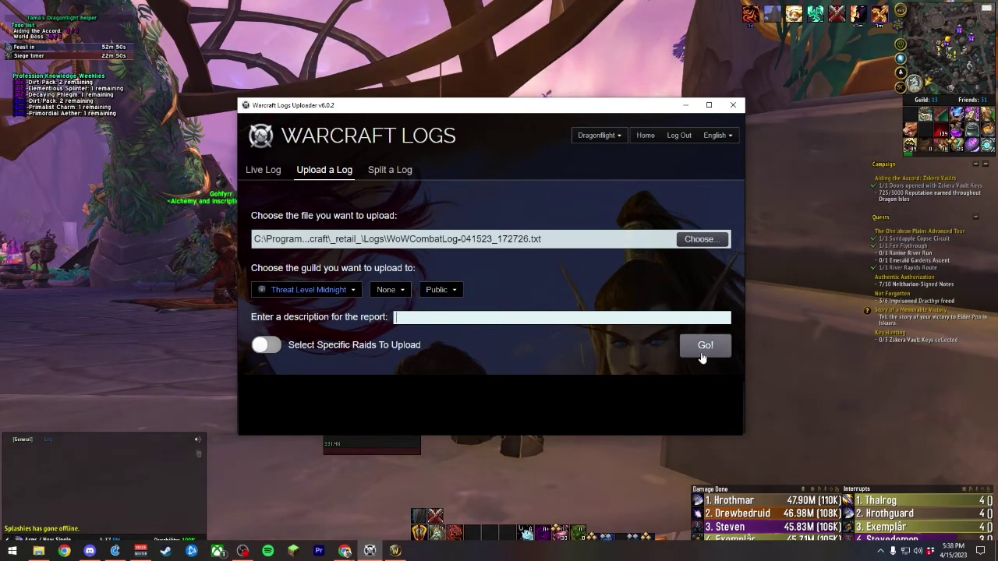
Step: Return to World of Warcraft full screen and turn the warrior away and back in Valdrakken
key(alt+Tab)
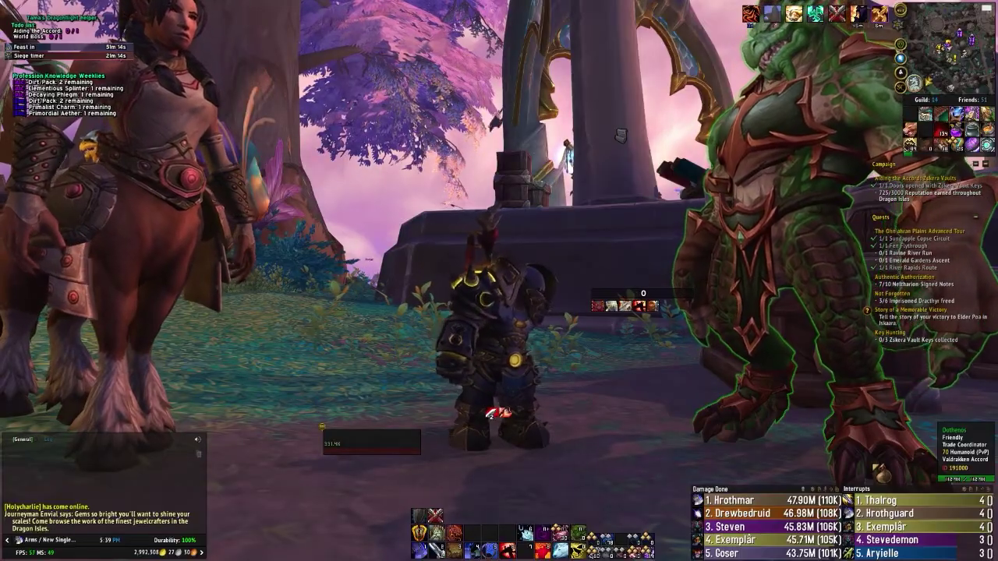
key(a)
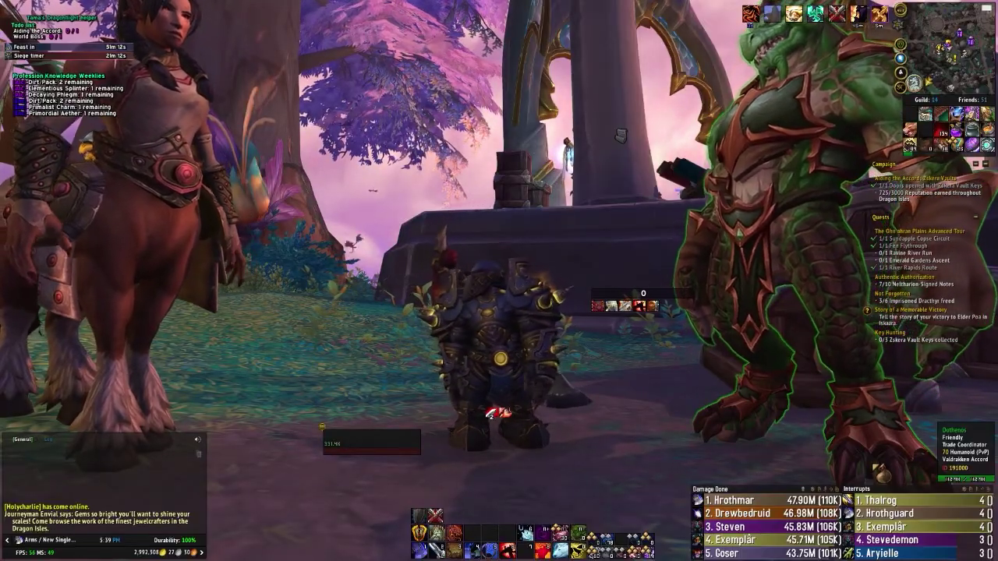
key(d)
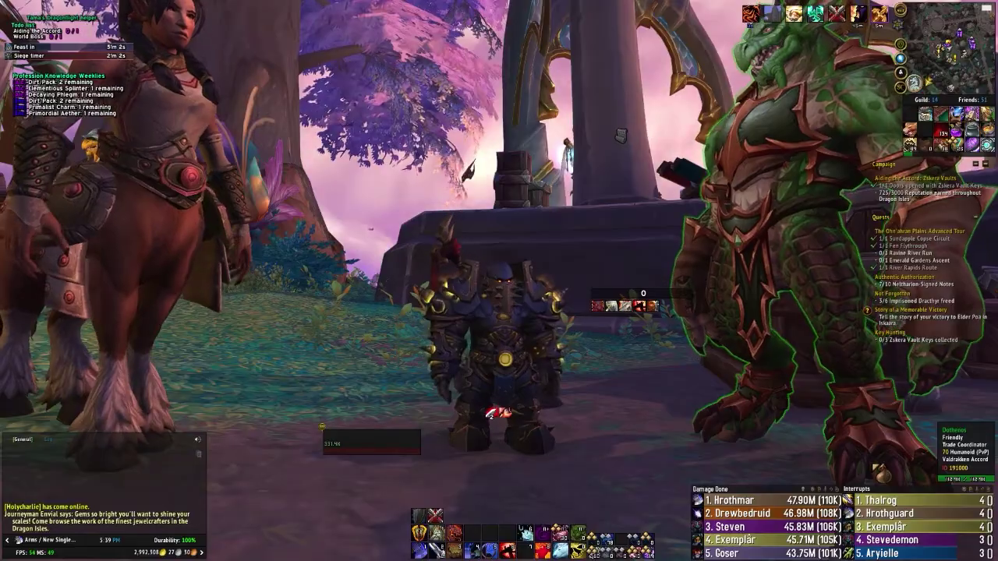